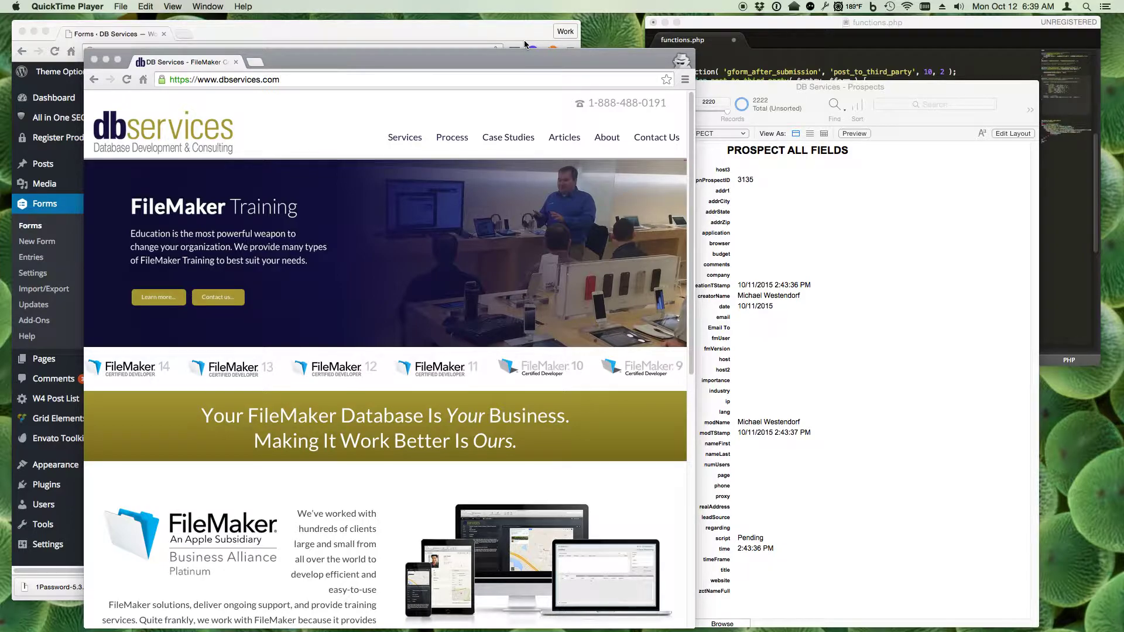
# - Bring the Gravity Forms editor for the Contact Us form in front of dbservices.com
pyautogui.click(398, 40)
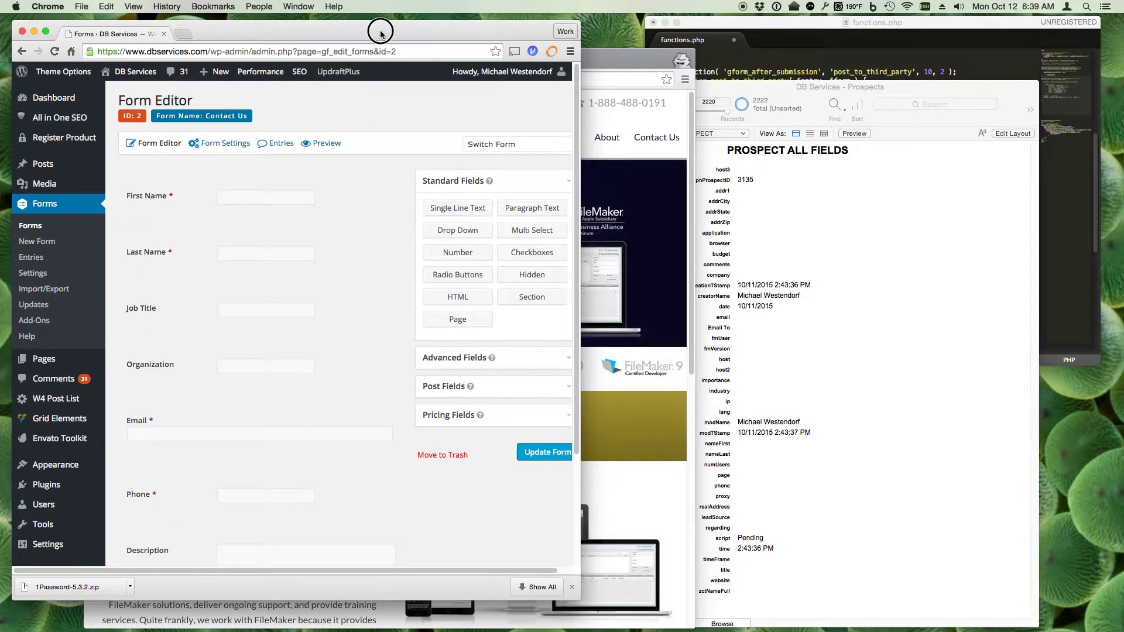
# - Try moving a single-line text field and the Description field without saving the form
pyautogui.moveTo(378, 29); pyautogui.dragTo(397, 33)
pyautogui.moveTo(475, 212); pyautogui.dragTo(444, 215)
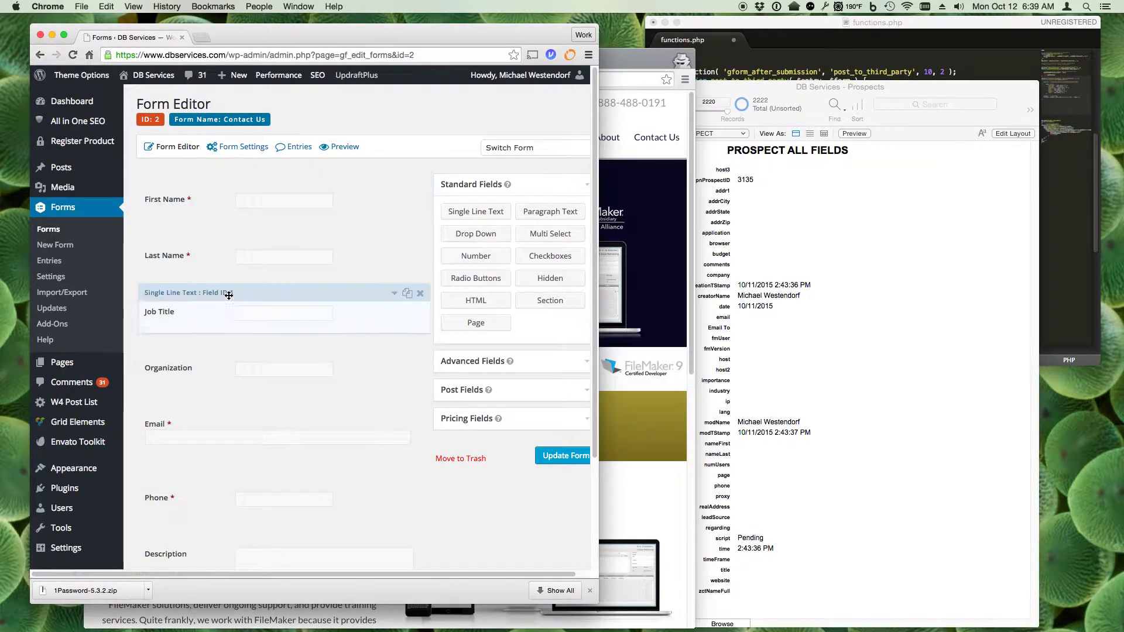
pyautogui.moveTo(481, 315); pyautogui.dragTo(489, 329)
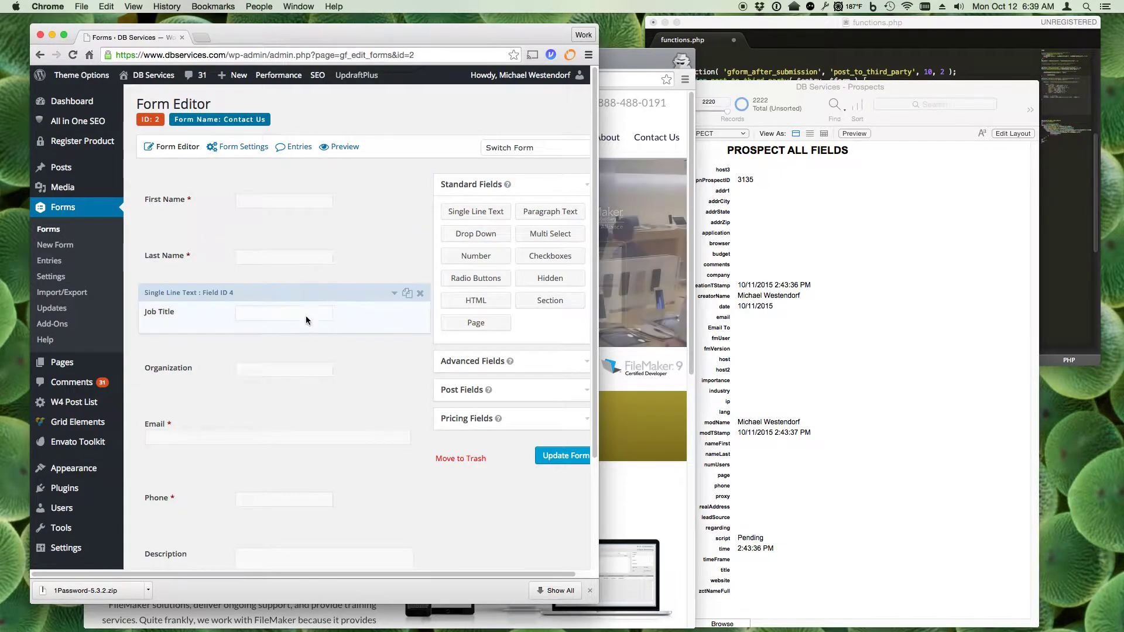
pyautogui.scroll(-3, 306, 352)
pyautogui.moveTo(312, 400); pyautogui.dragTo(197, 129)
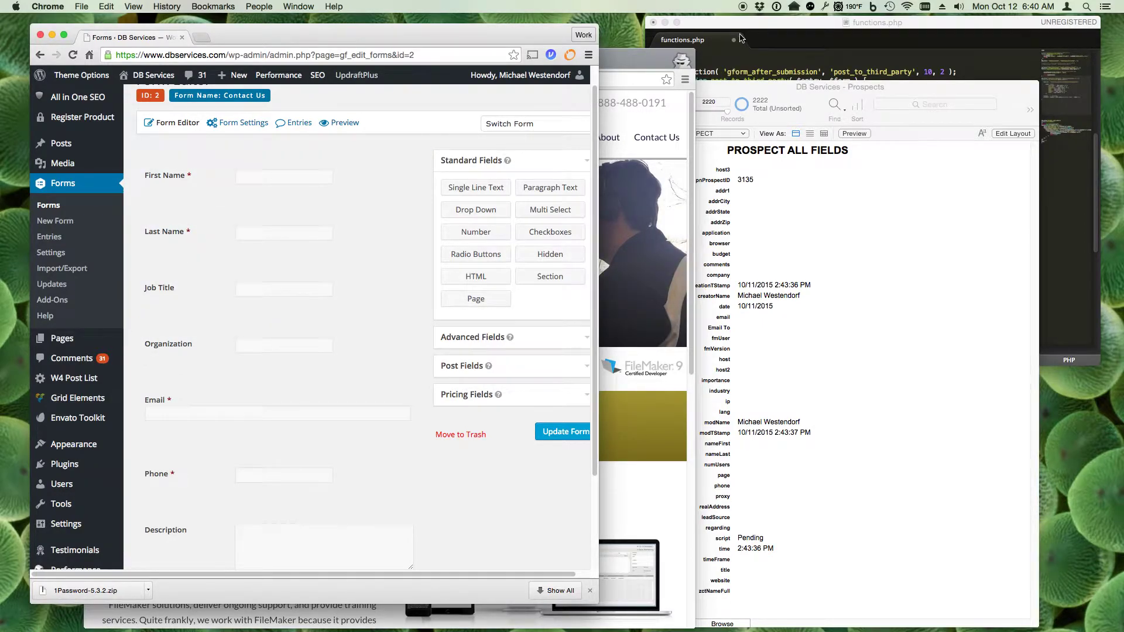
# - Bring the FileMaker Prospects record and the functions.php code to the front
pyautogui.click(778, 95)
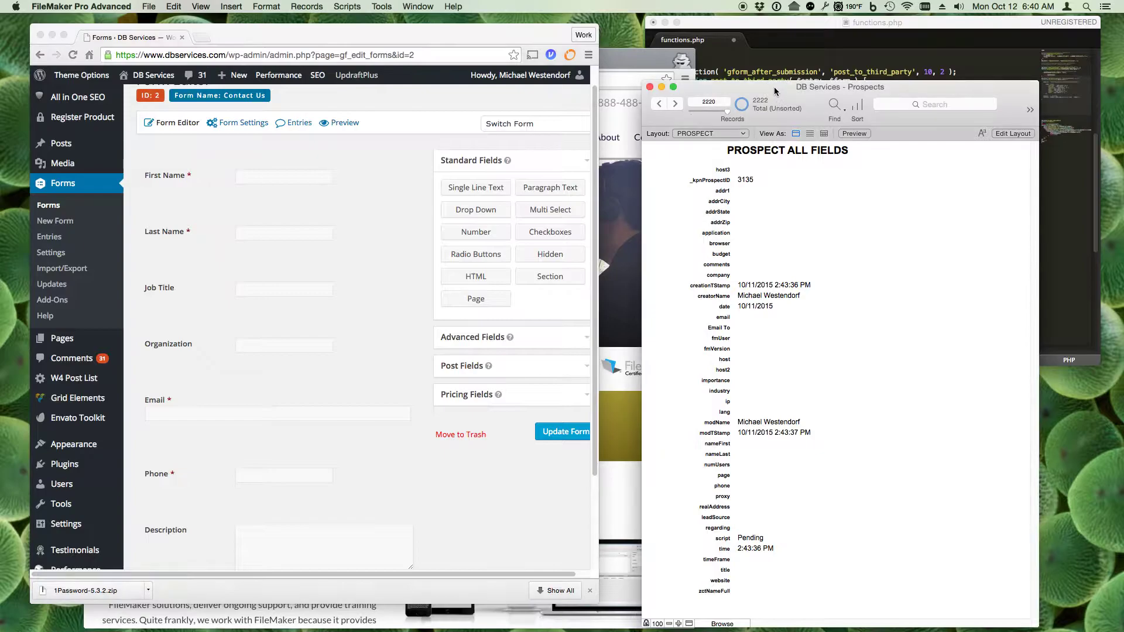
pyautogui.moveTo(815, 88); pyautogui.dragTo(306, 45)
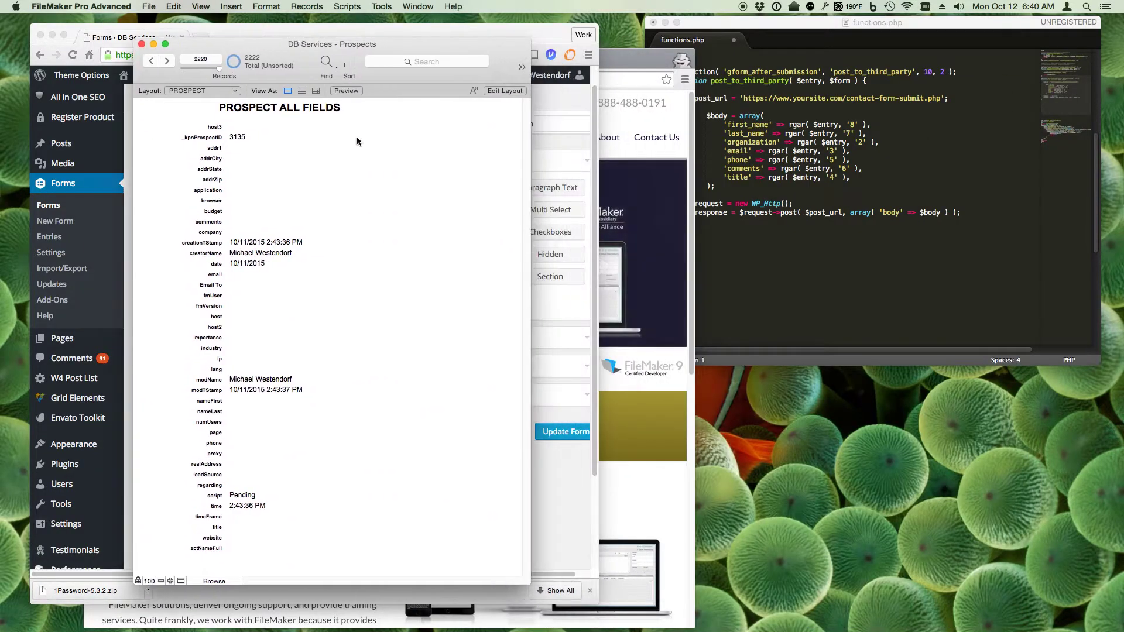
pyautogui.moveTo(859, 27); pyautogui.dragTo(819, 35)
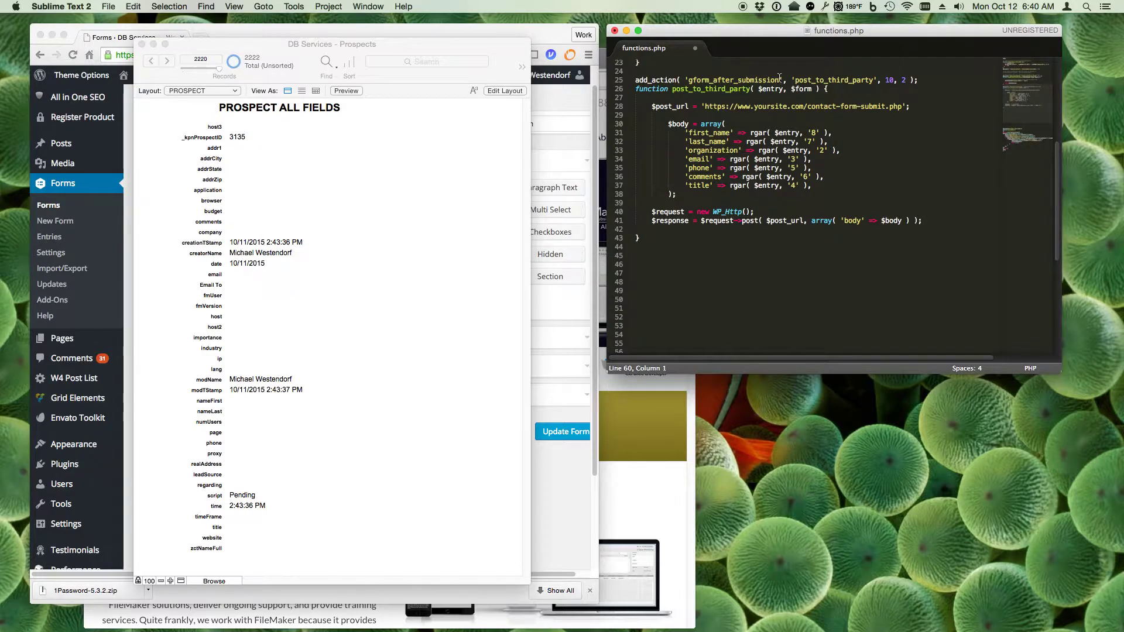
# - Review the gform_after_submission hook, post_to_third_party function and $body field mapping (last_name 7)
pyautogui.moveTo(797, 35); pyautogui.dragTo(792, 36)
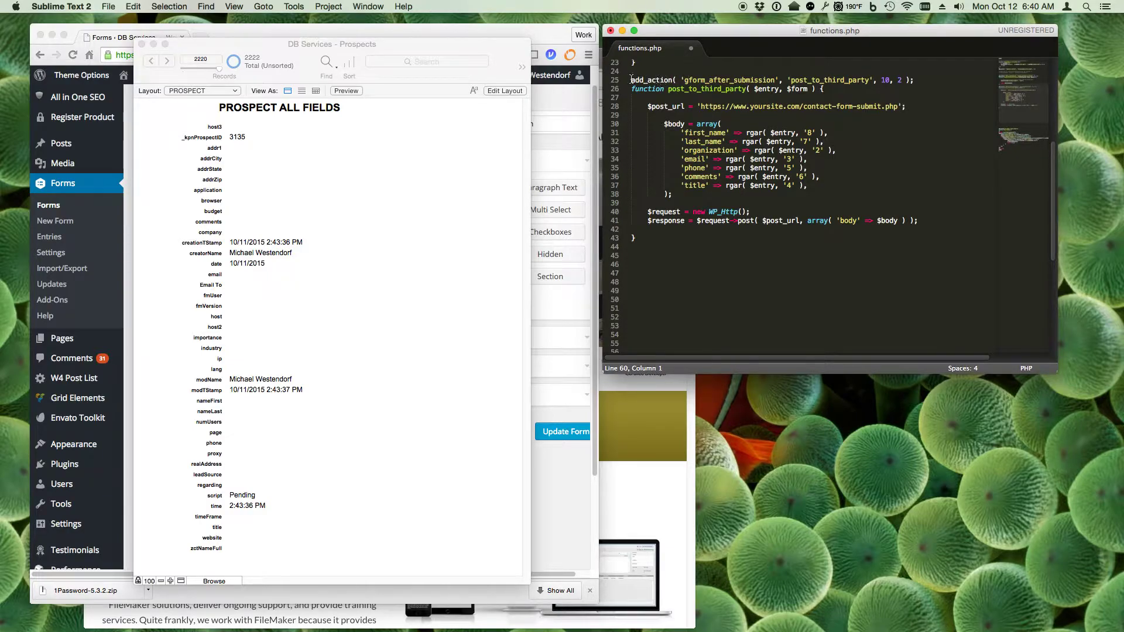
pyautogui.moveTo(630, 78); pyautogui.dragTo(887, 88)
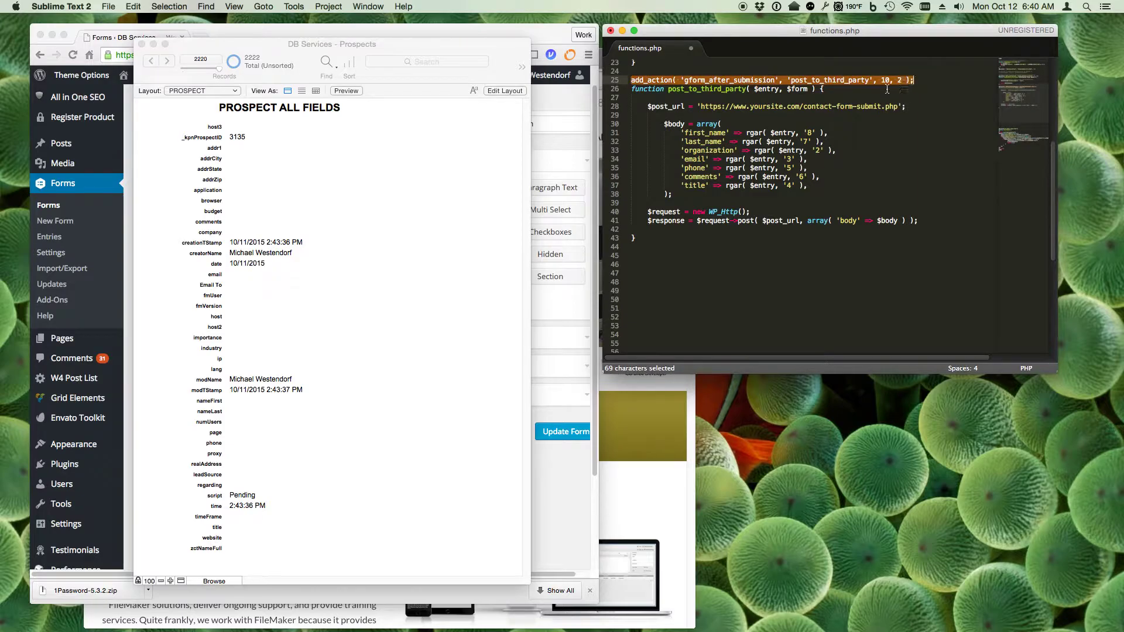
pyautogui.moveTo(684, 80); pyautogui.dragTo(869, 80)
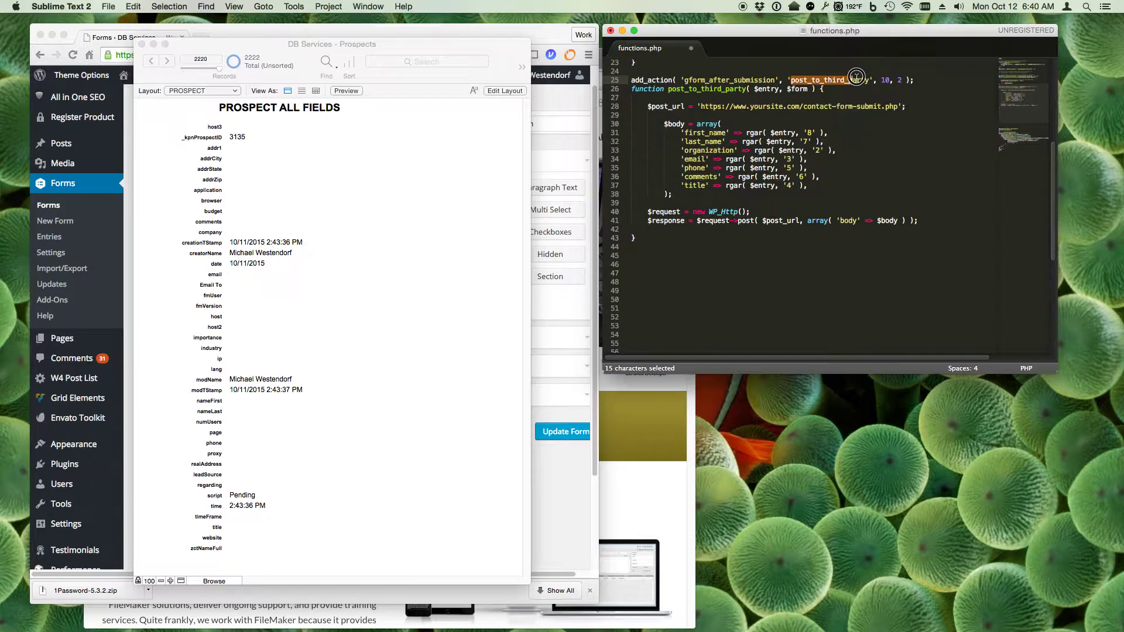
pyautogui.click(699, 89)
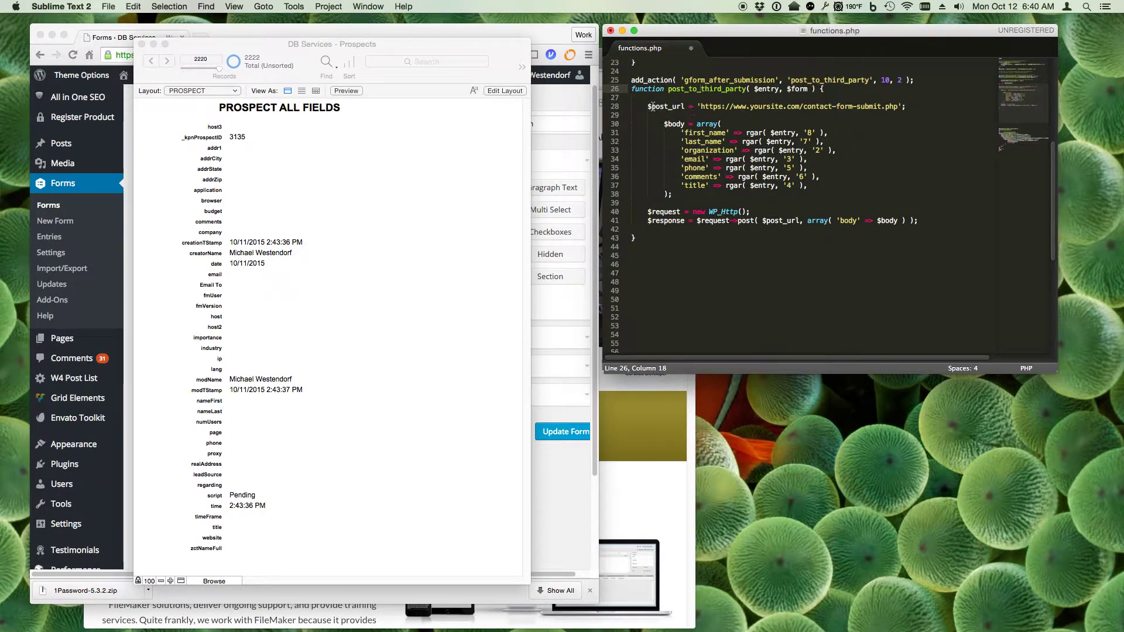
pyautogui.moveTo(647, 106); pyautogui.dragTo(906, 107)
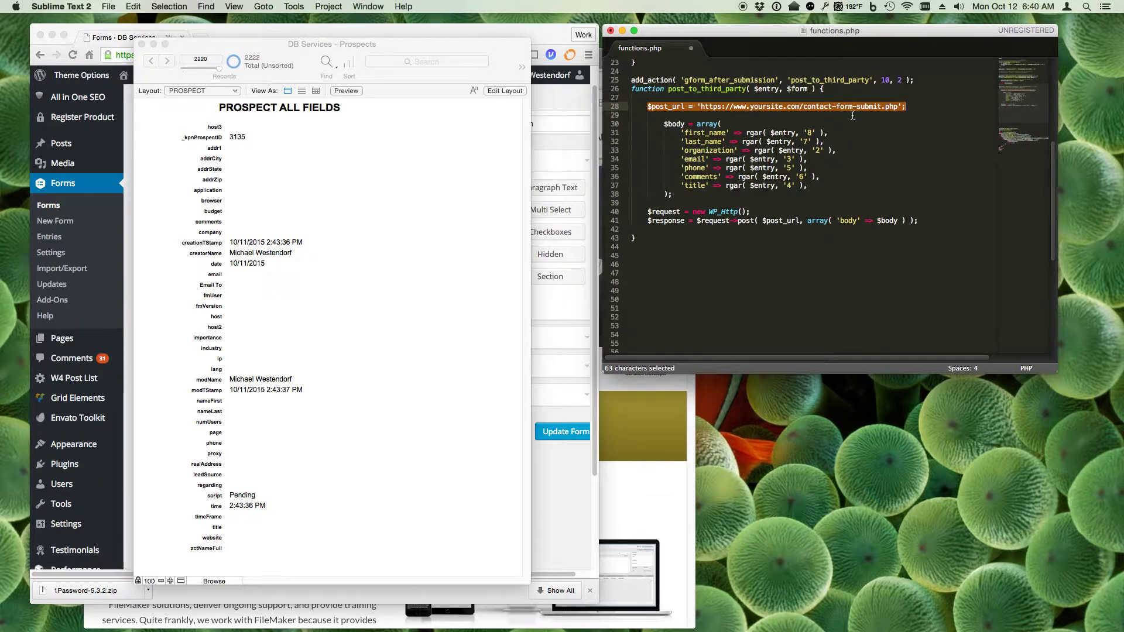
pyautogui.click(670, 124)
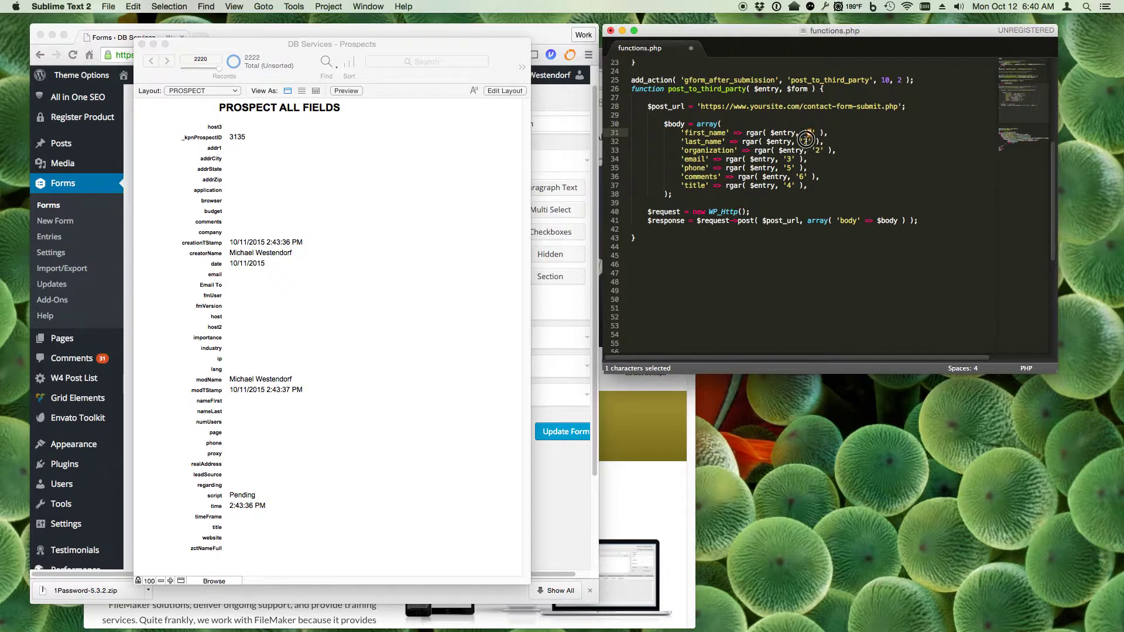
pyautogui.click(805, 142)
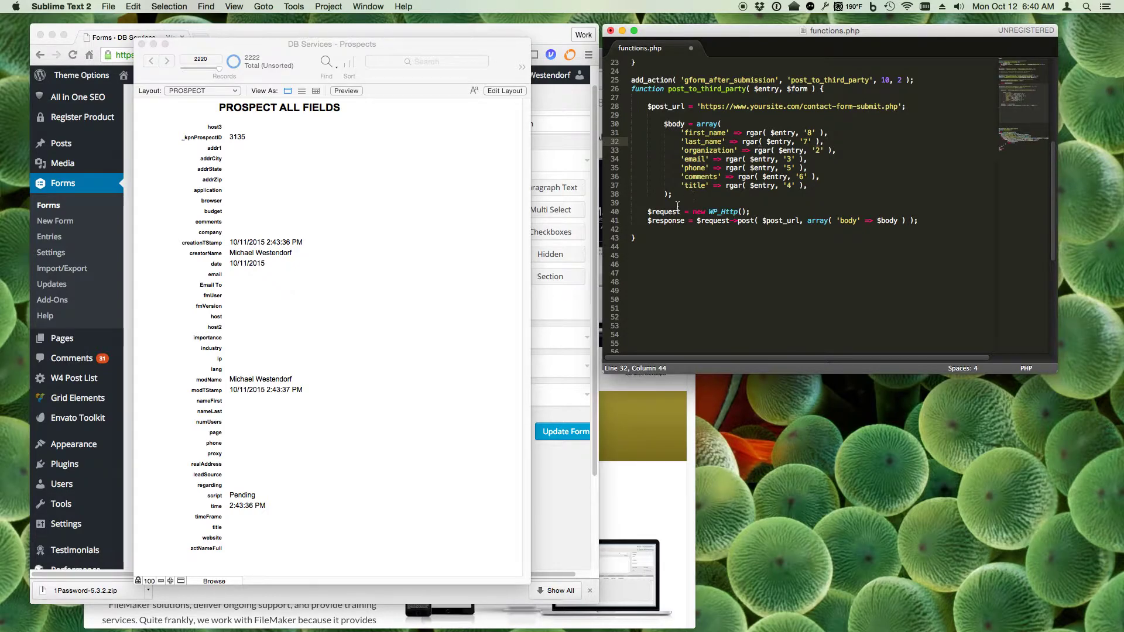
# - Review the WP_Http post request and select the post URL string on line 28
pyautogui.moveTo(644, 211); pyautogui.dragTo(761, 211)
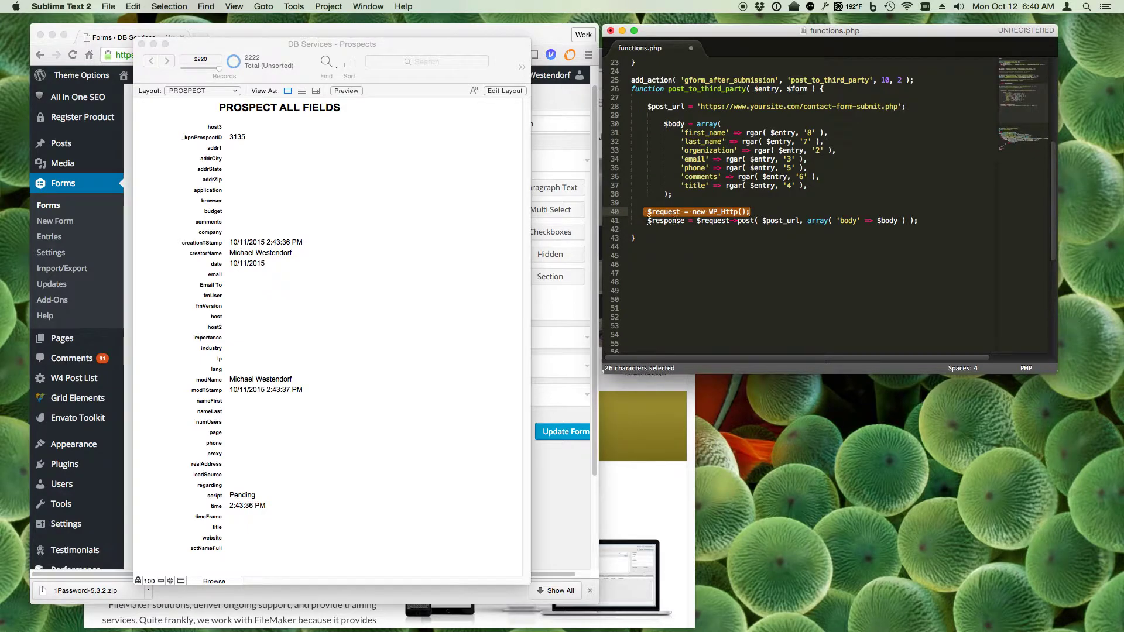
pyautogui.moveTo(648, 221); pyautogui.dragTo(797, 222)
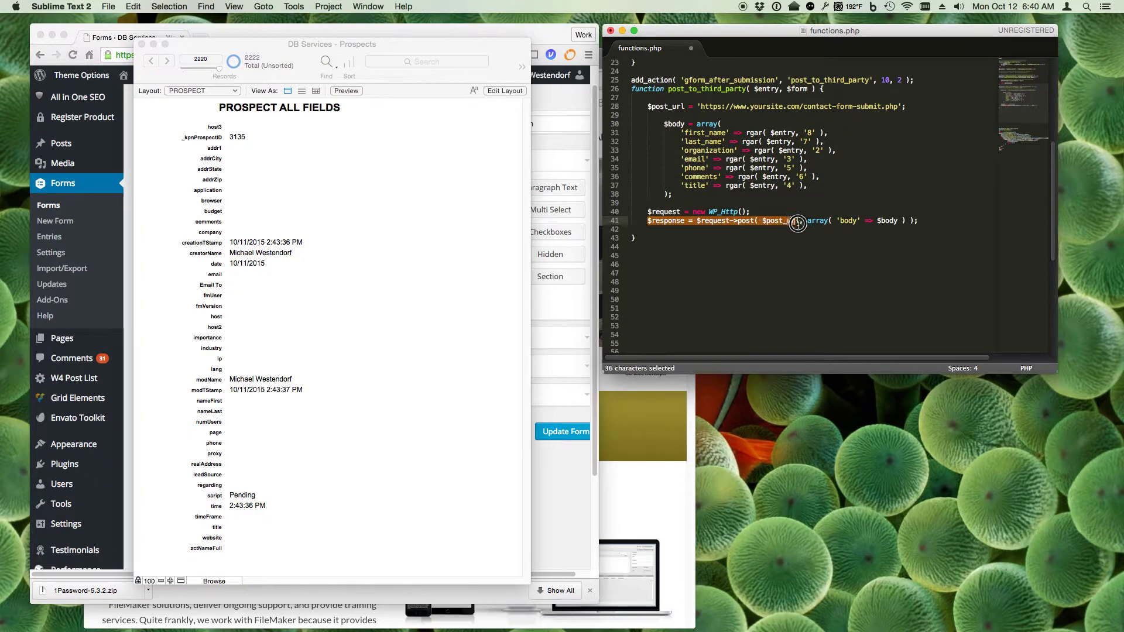
pyautogui.click(762, 222)
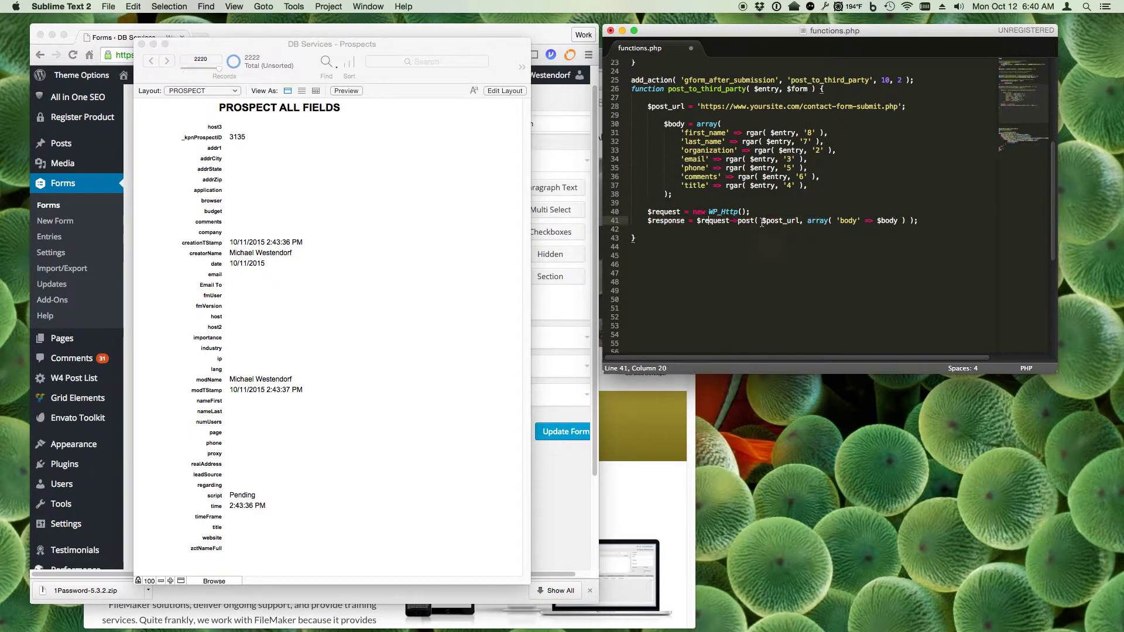
pyautogui.moveTo(696, 106); pyautogui.dragTo(946, 102)
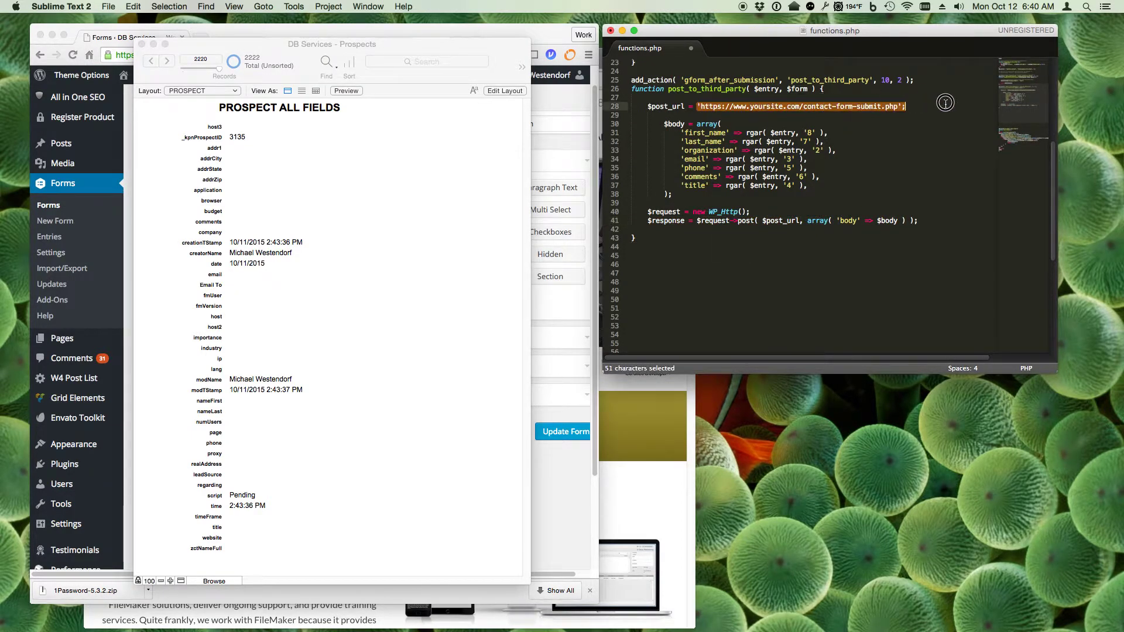
pyautogui.click(924, 220)
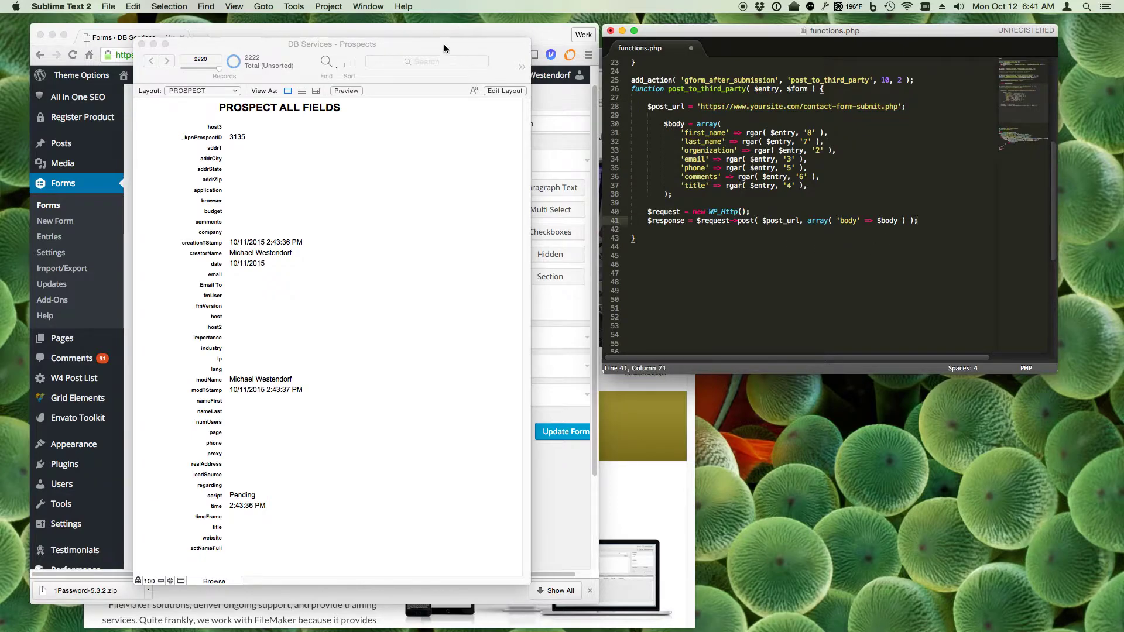
pyautogui.moveTo(699, 105); pyautogui.dragTo(899, 106)
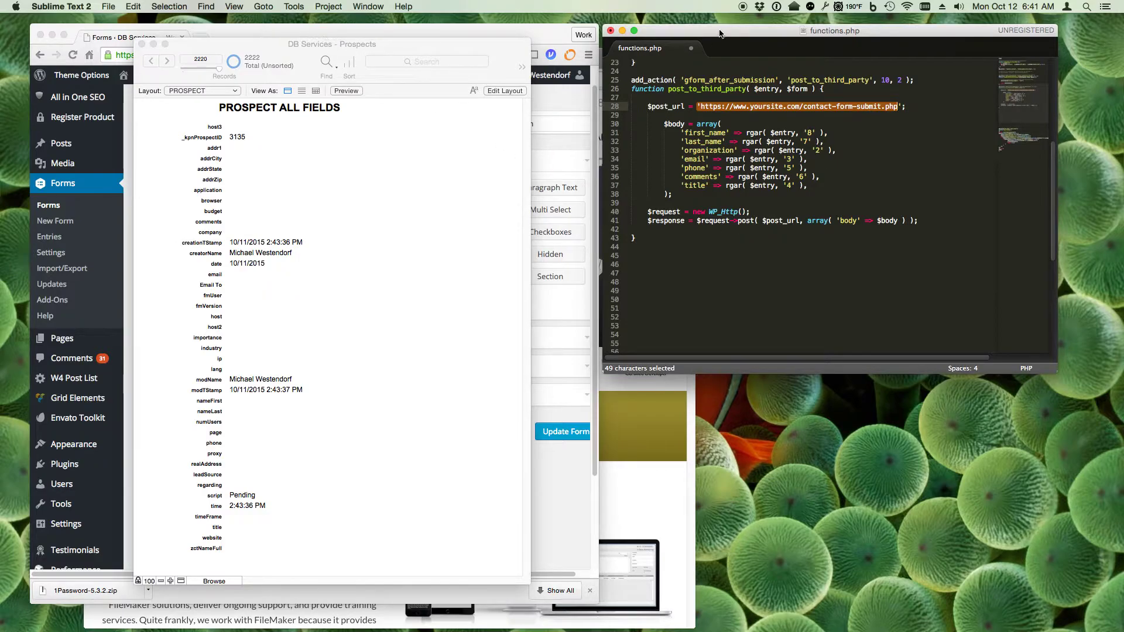
# - Move the Prospects window right and bring the dbservices.com site forward
pyautogui.moveTo(732, 32); pyautogui.dragTo(736, 31)
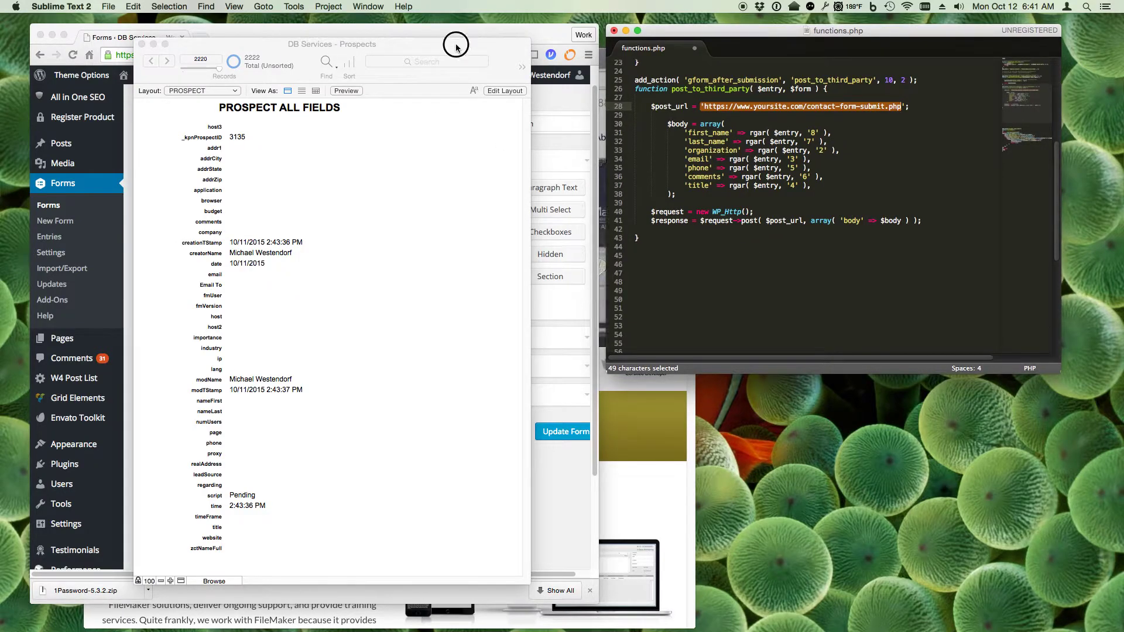
pyautogui.moveTo(457, 44)
pyautogui.mouseDown()
pyautogui.moveTo(947, 56)
pyautogui.moveTo(949, 46)
pyautogui.mouseUp()
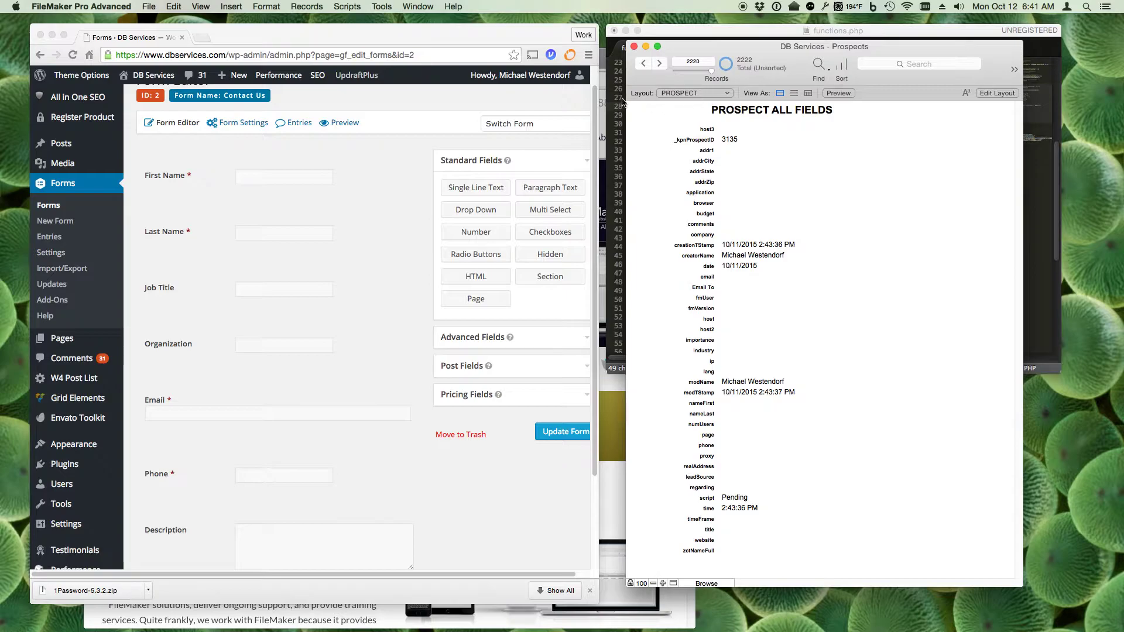
pyautogui.moveTo(604, 65); pyautogui.dragTo(557, 43)
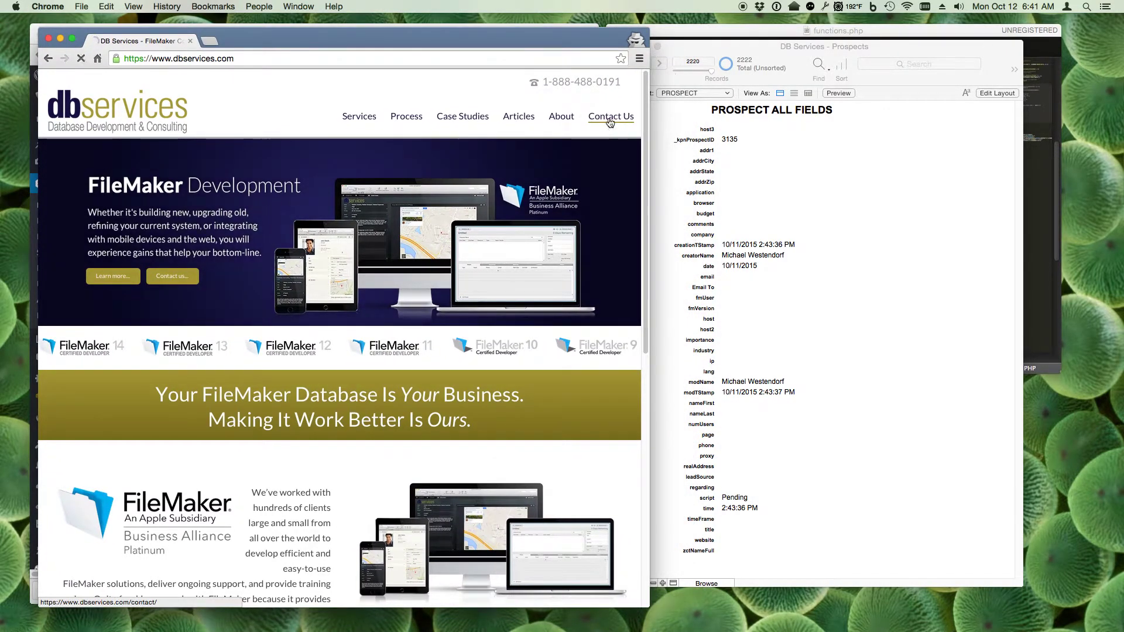
# - Fill the dbservices.com Contact Us form with suggested test values and submit it
pyautogui.click(607, 118)
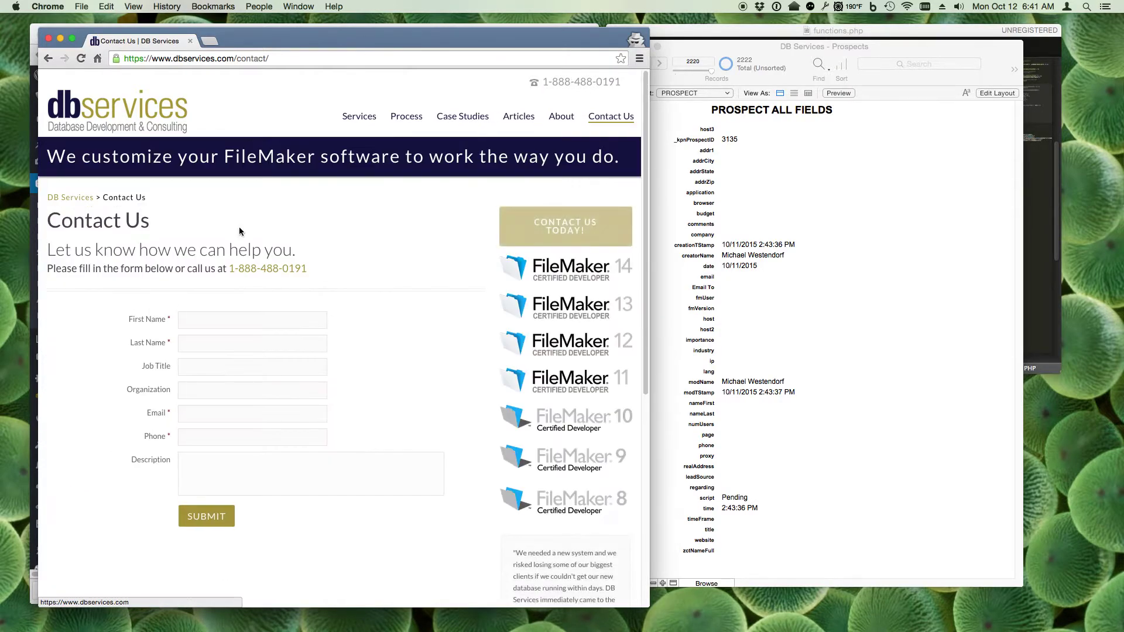
pyautogui.click(210, 317)
pyautogui.click(209, 333)
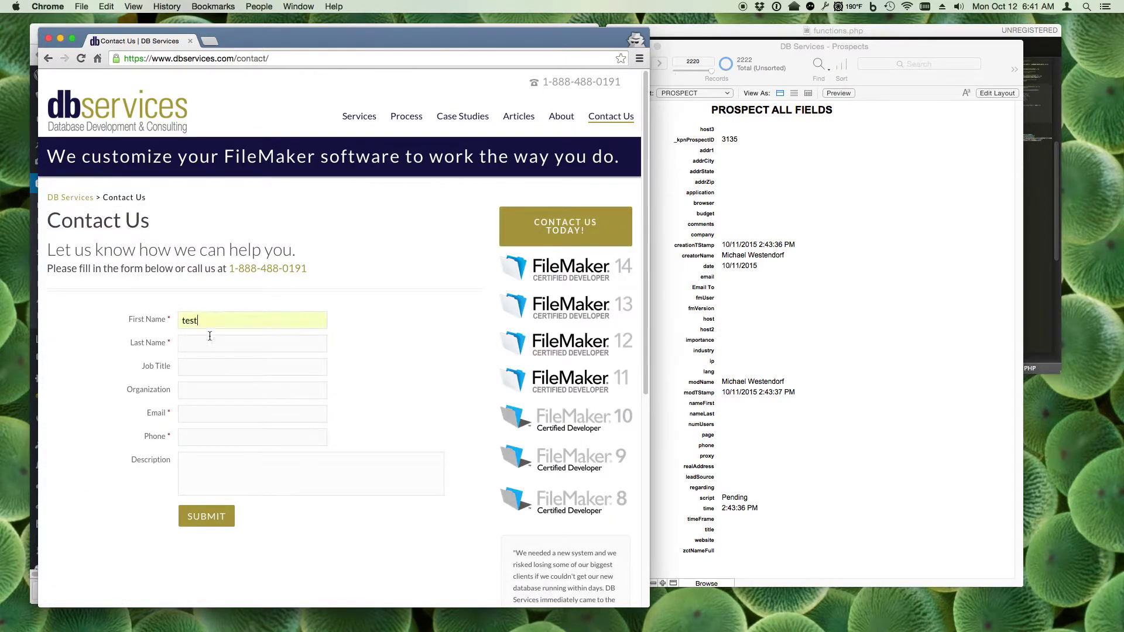
pyautogui.write('las')
pyautogui.write('t nam')
pyautogui.write('b se')
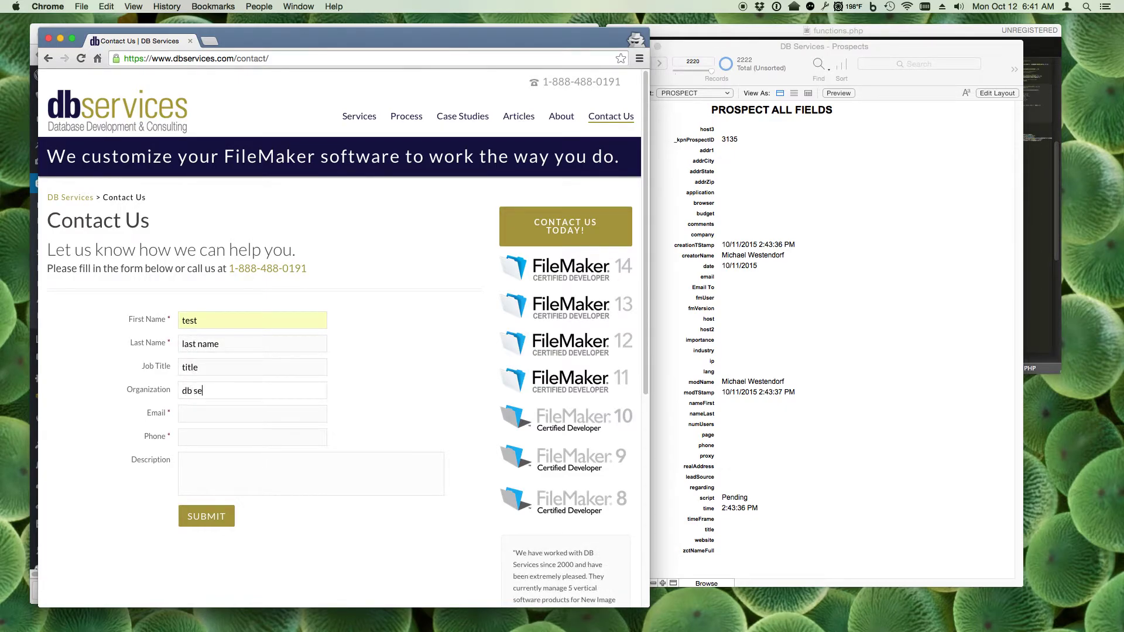
pyautogui.write('rvices')
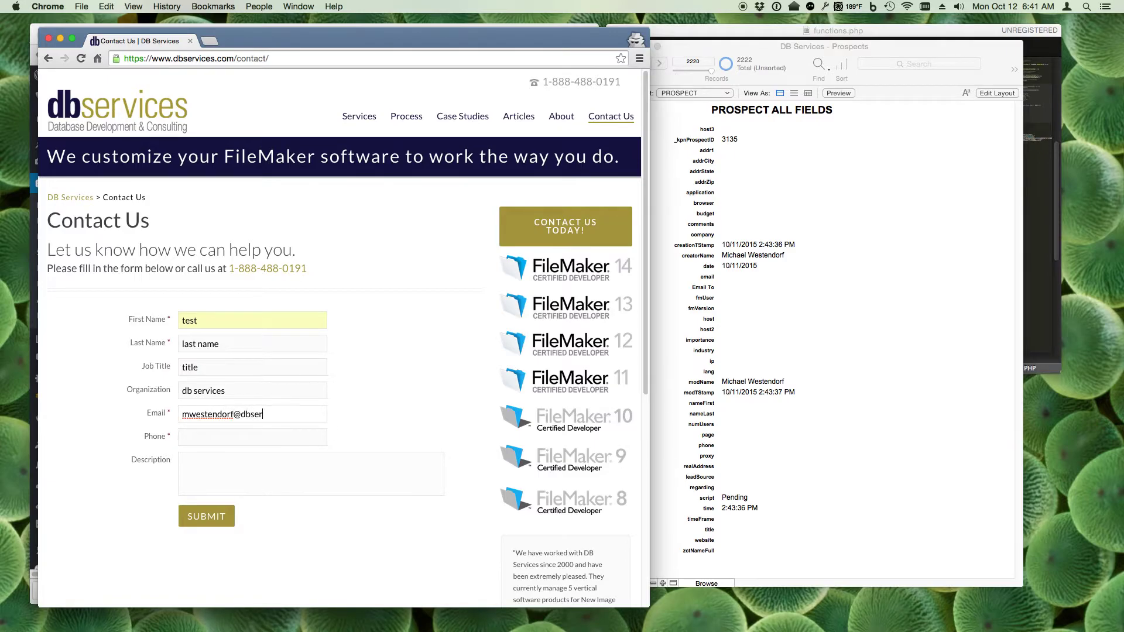
pyautogui.press('Tab')
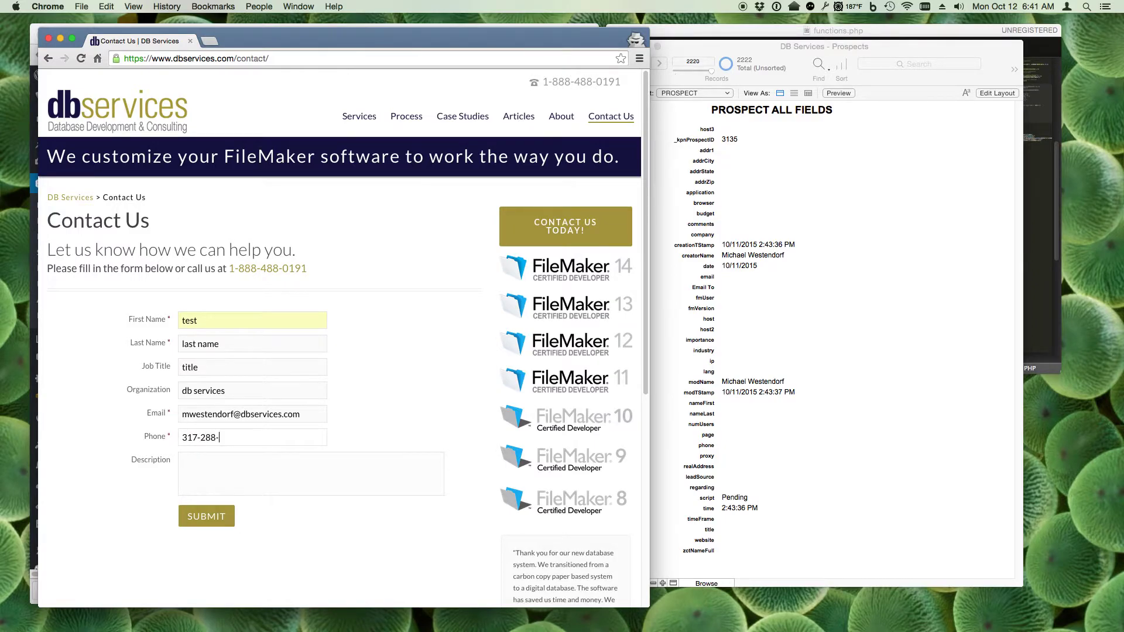
pyautogui.write('730')
pyautogui.press('Tab')
pyautogui.write('descr')
pyautogui.write('iption')
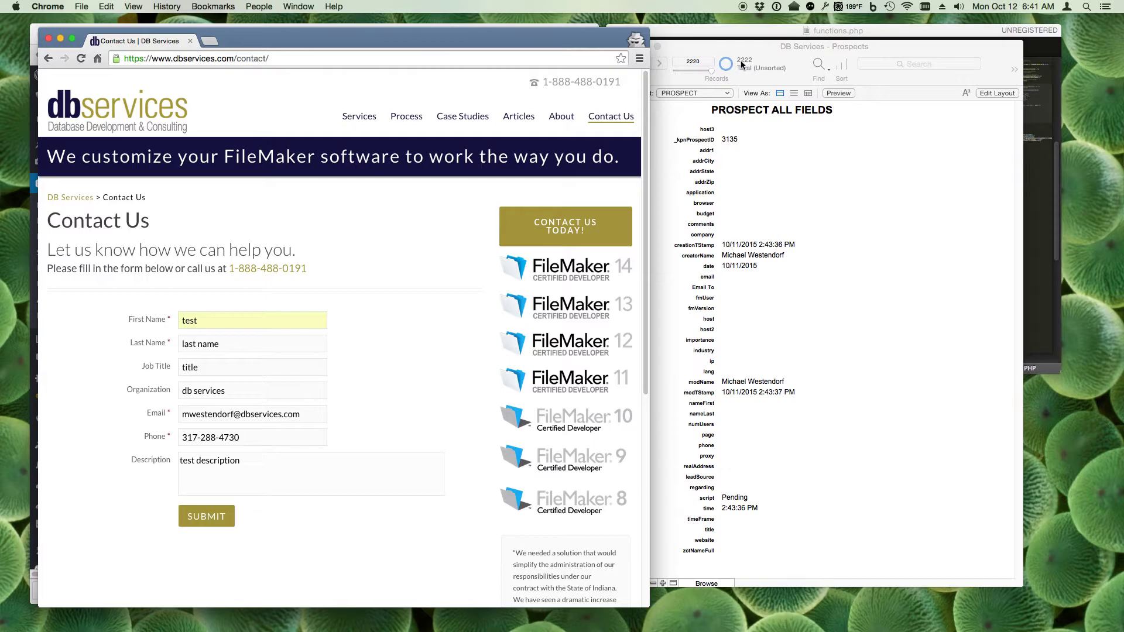
pyautogui.click(231, 515)
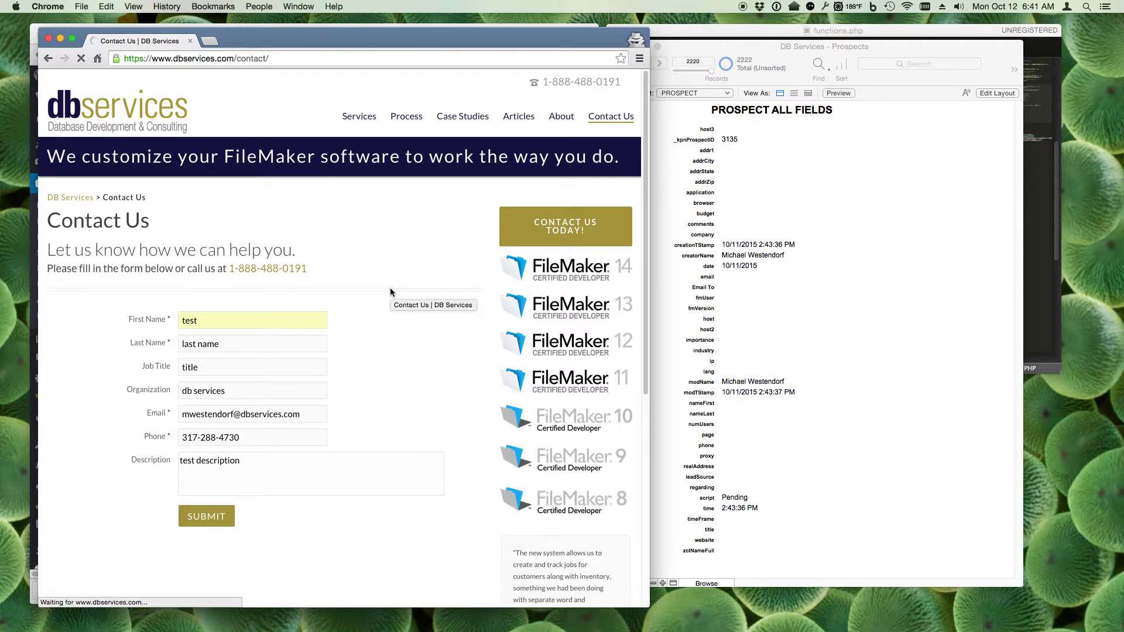
# - Inspect new Prospects record 3138 in FileMaker, then exit it without changes
pyautogui.click(744, 68)
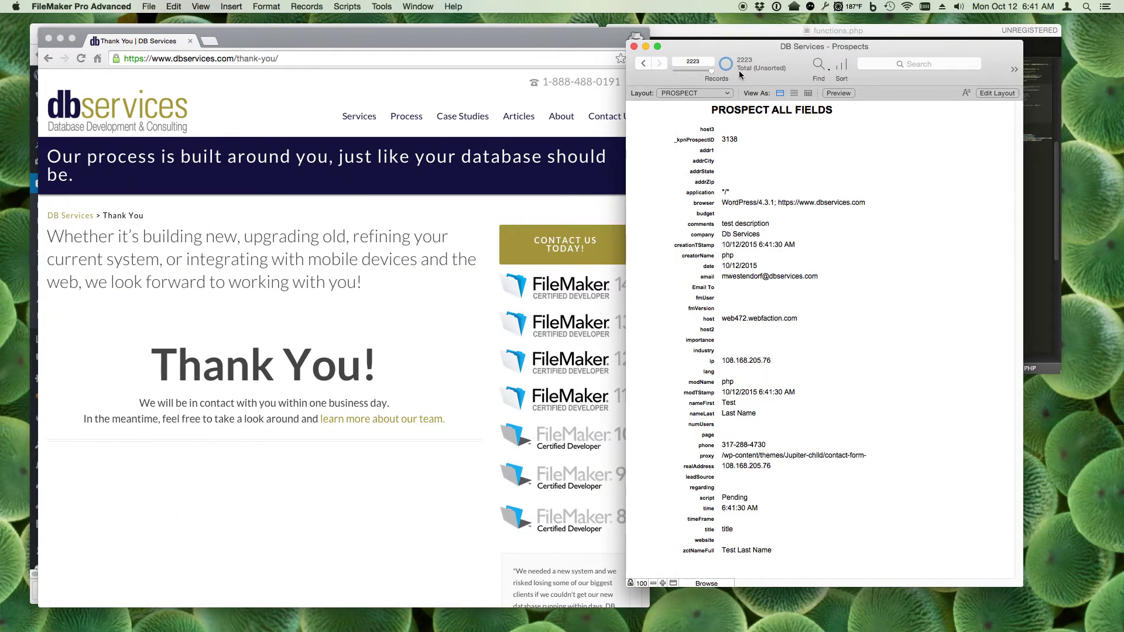
pyautogui.click(738, 224)
pyautogui.click(698, 259)
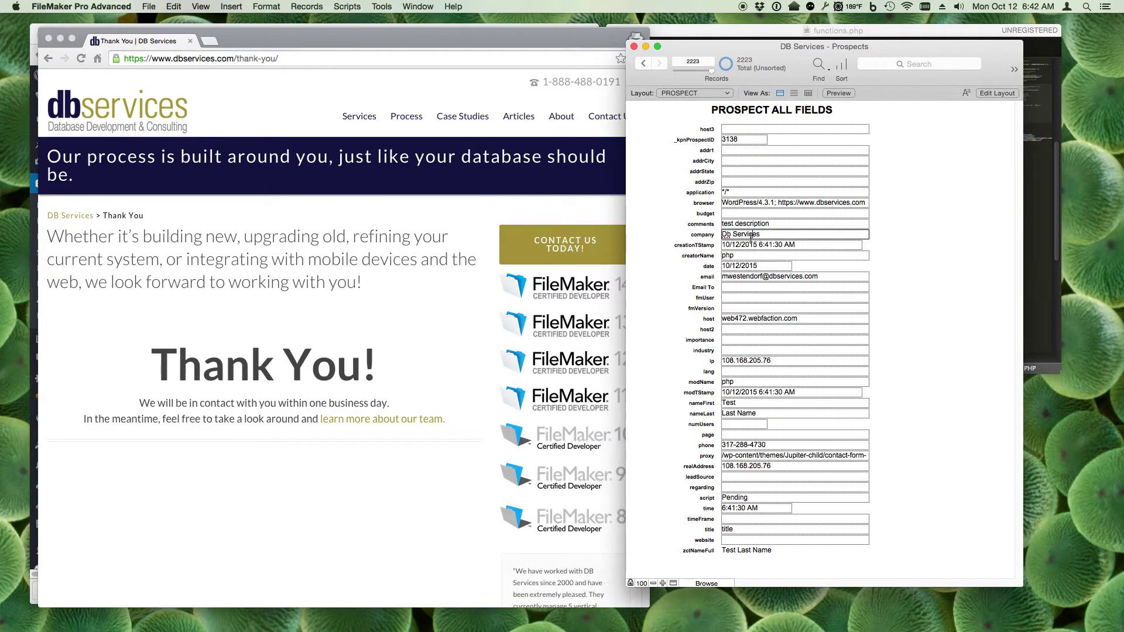